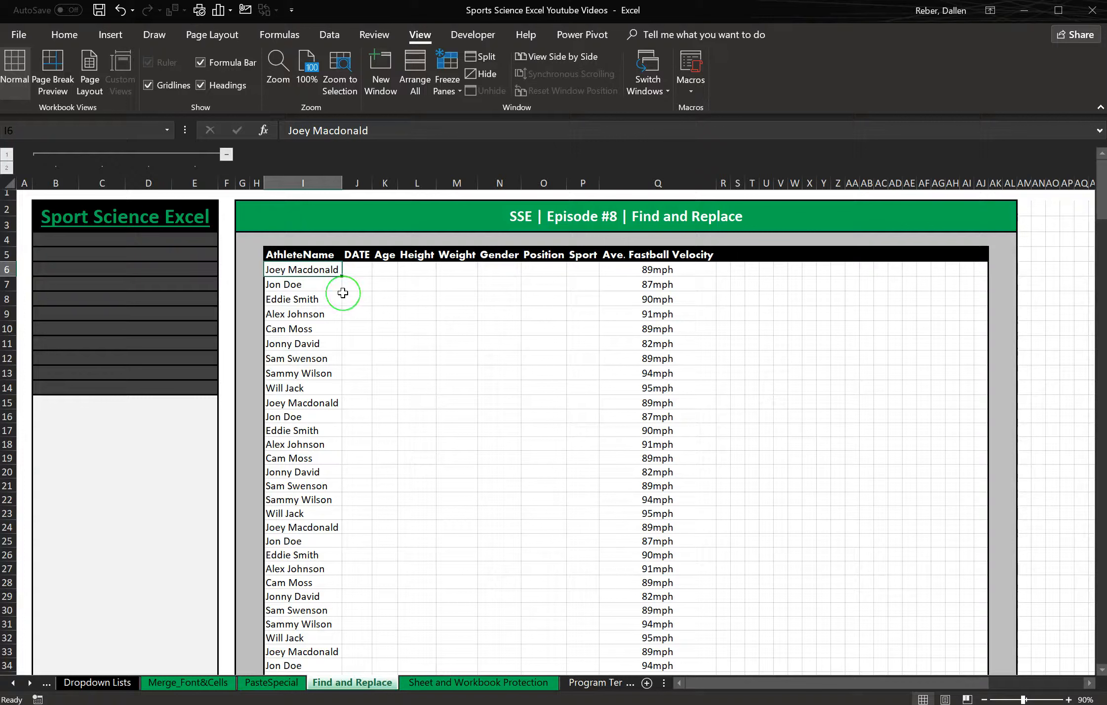
- Set up Find and Replace on the AthleteName entries with the misspelled surname to find and its corrected spelling as replacement
{"action": "key", "text": "ctrl+h"}
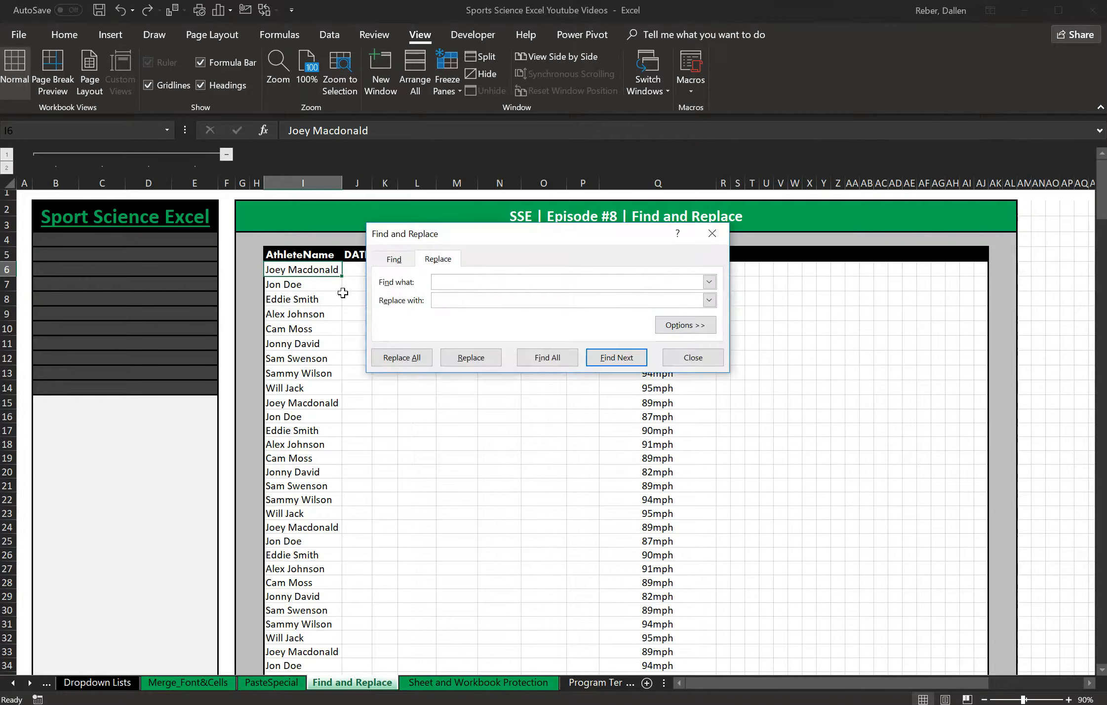
{"action": "left_click_drag", "start_coordinate": [465, 235], "coordinate": [459, 162]}
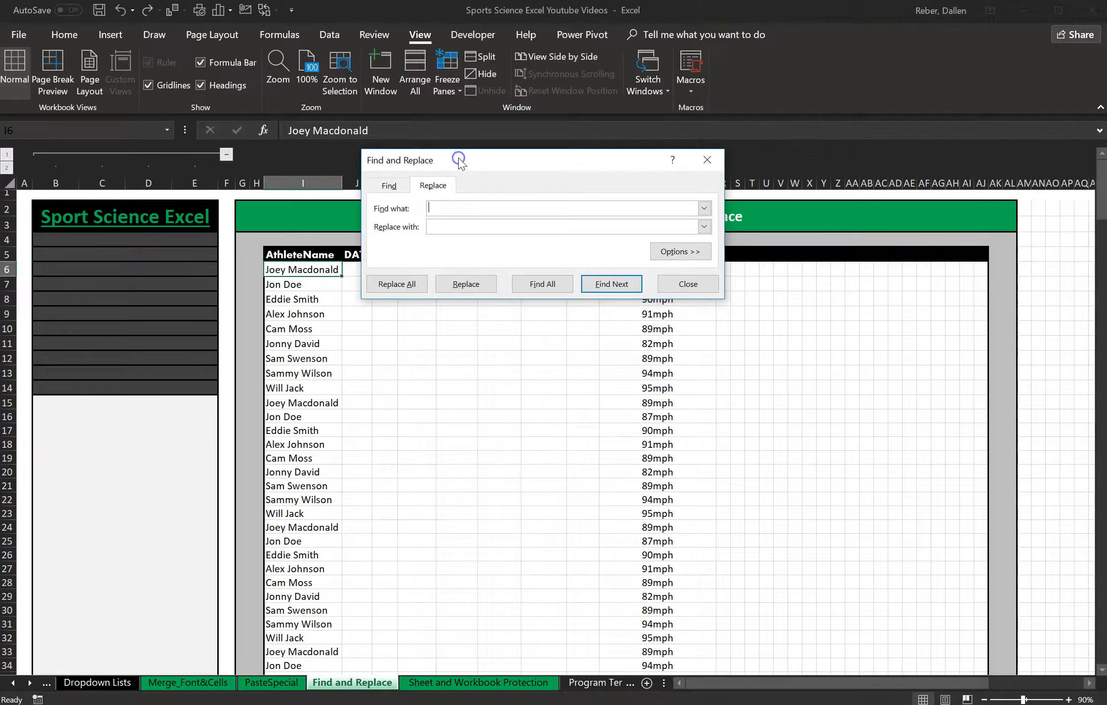
{"action": "left_click", "coordinate": [302, 271]}
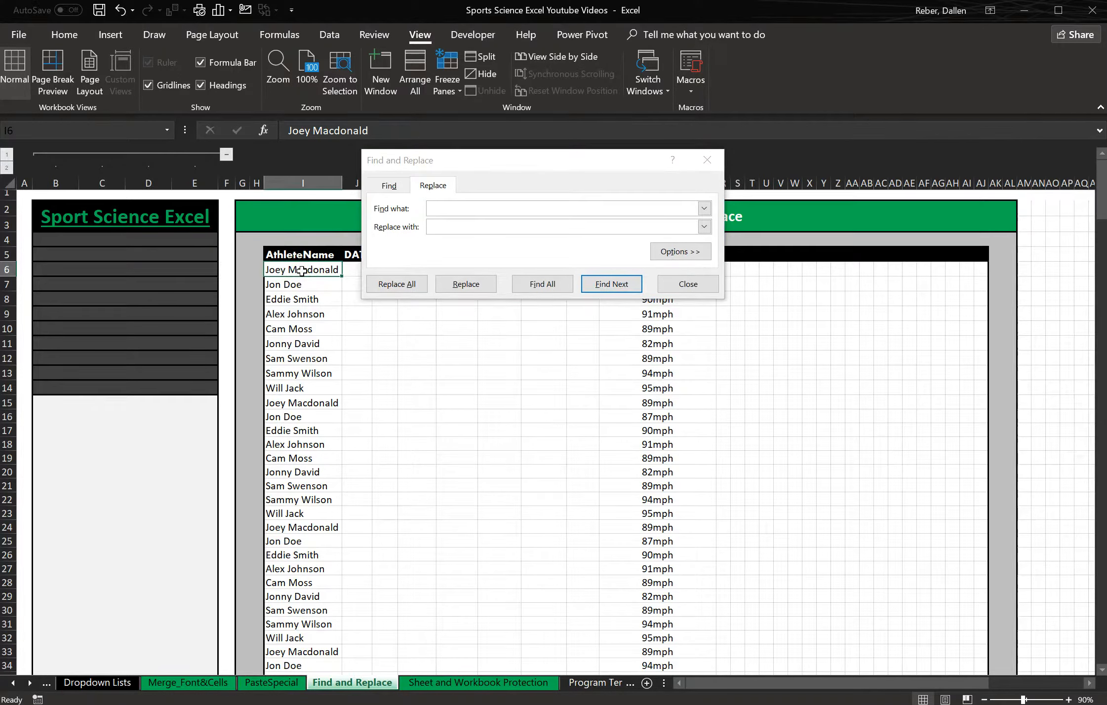
{"action": "key", "text": "ctrl+shift+Down"}
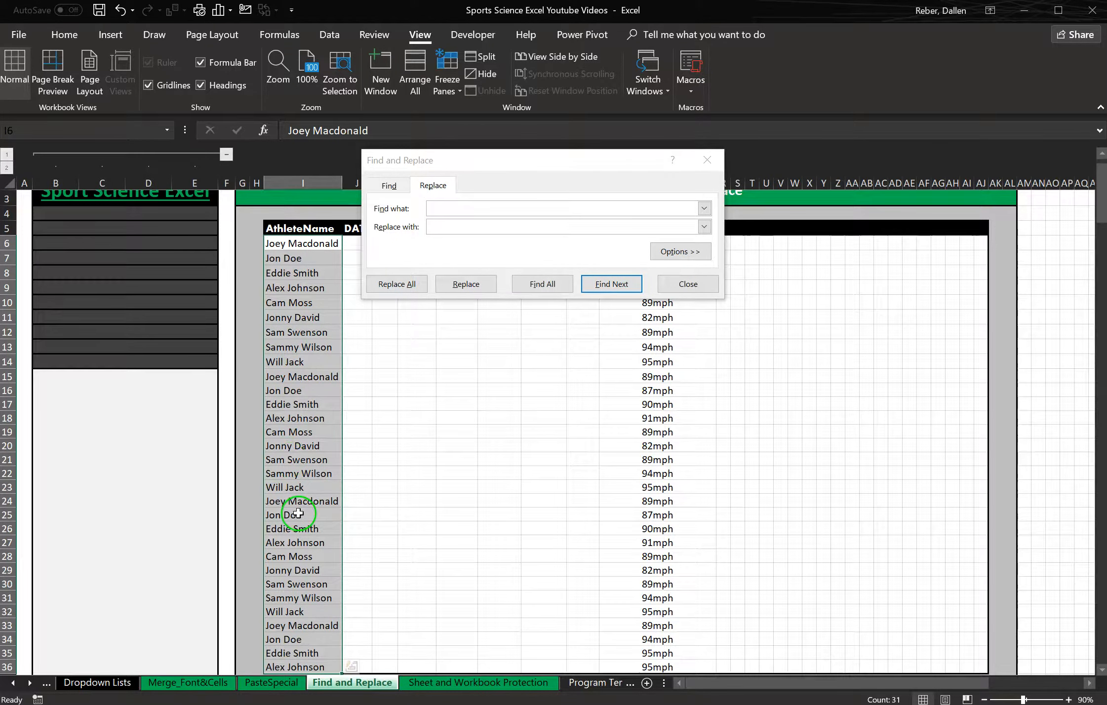
{"action": "left_click", "coordinate": [443, 208]}
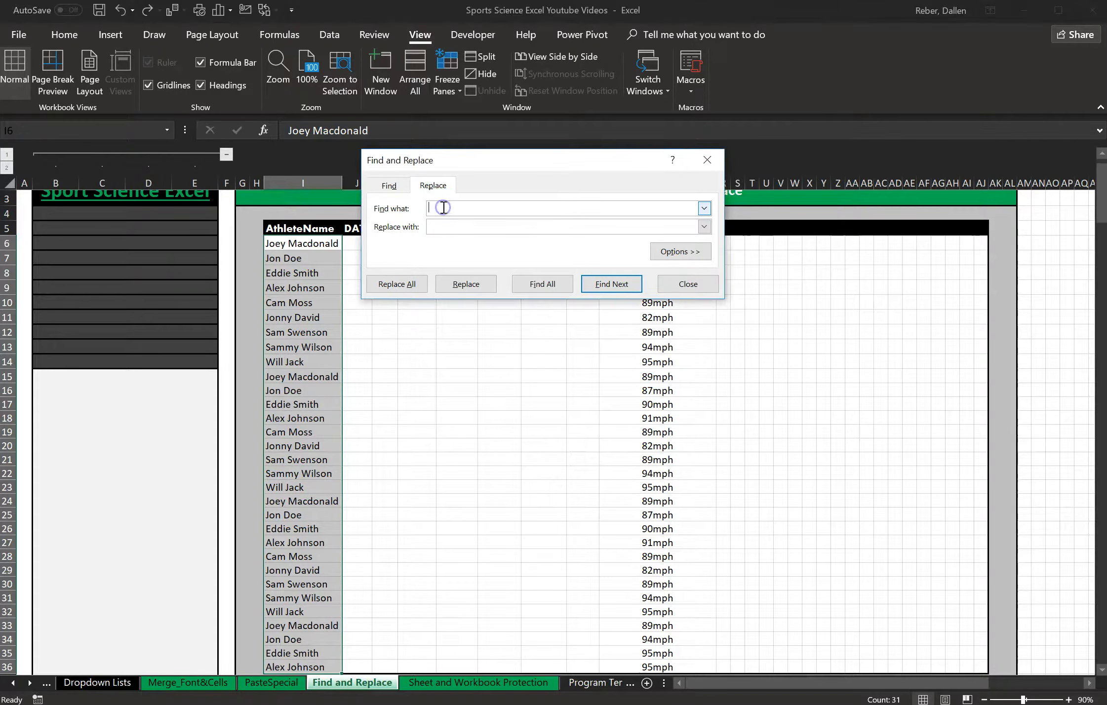
{"action": "type", "text": "Macdonald"}
{"action": "key", "text": "Tab"}
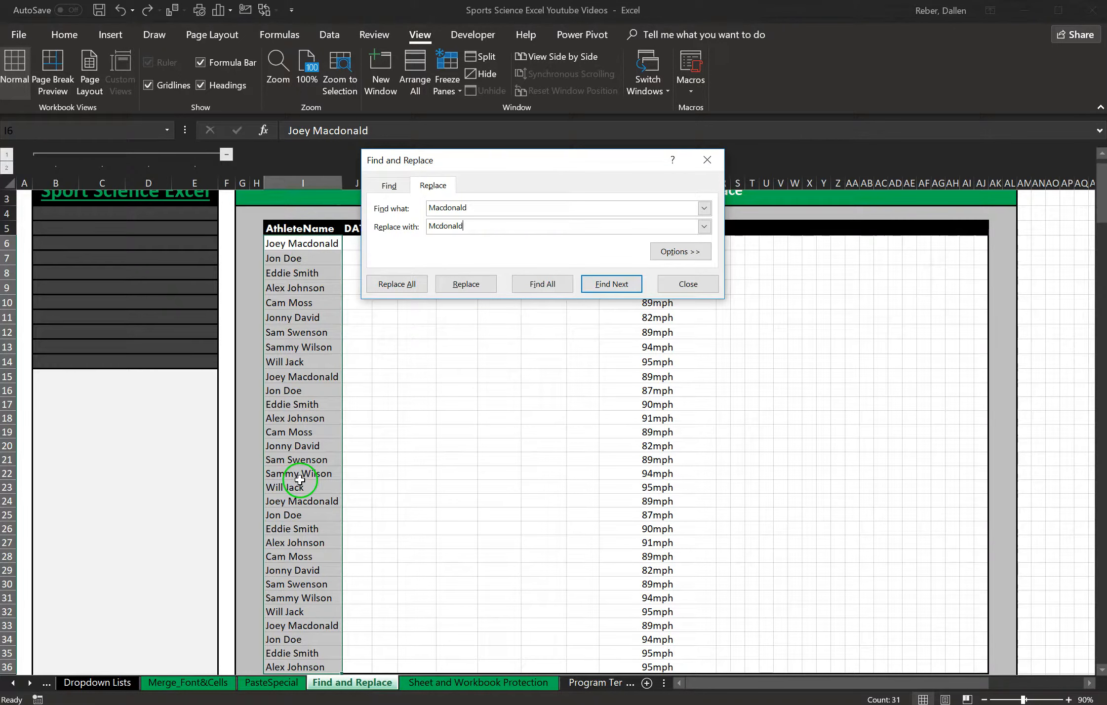
- Replace all occurrences of the surname in the selected athlete names and move the dialog clear of the Ave. Fastball Velocity column
{"action": "left_click", "coordinate": [479, 210]}
{"action": "left_click_drag", "start_coordinate": [478, 209], "coordinate": [382, 212]}
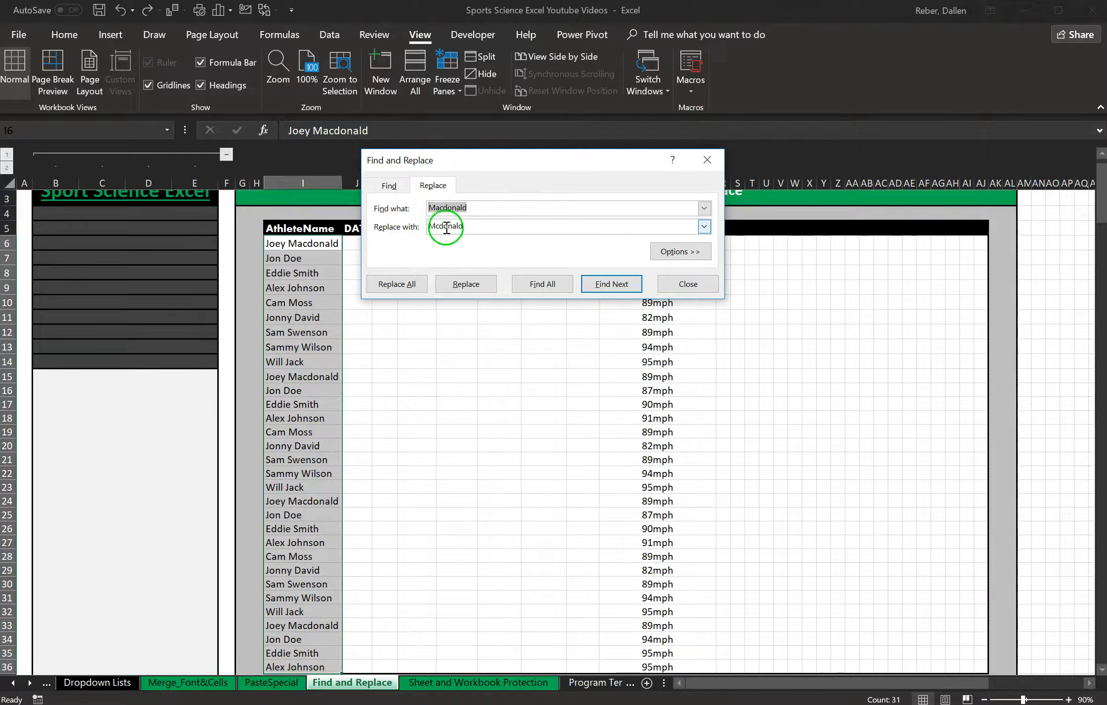
{"action": "left_click_drag", "start_coordinate": [506, 227], "coordinate": [406, 230]}
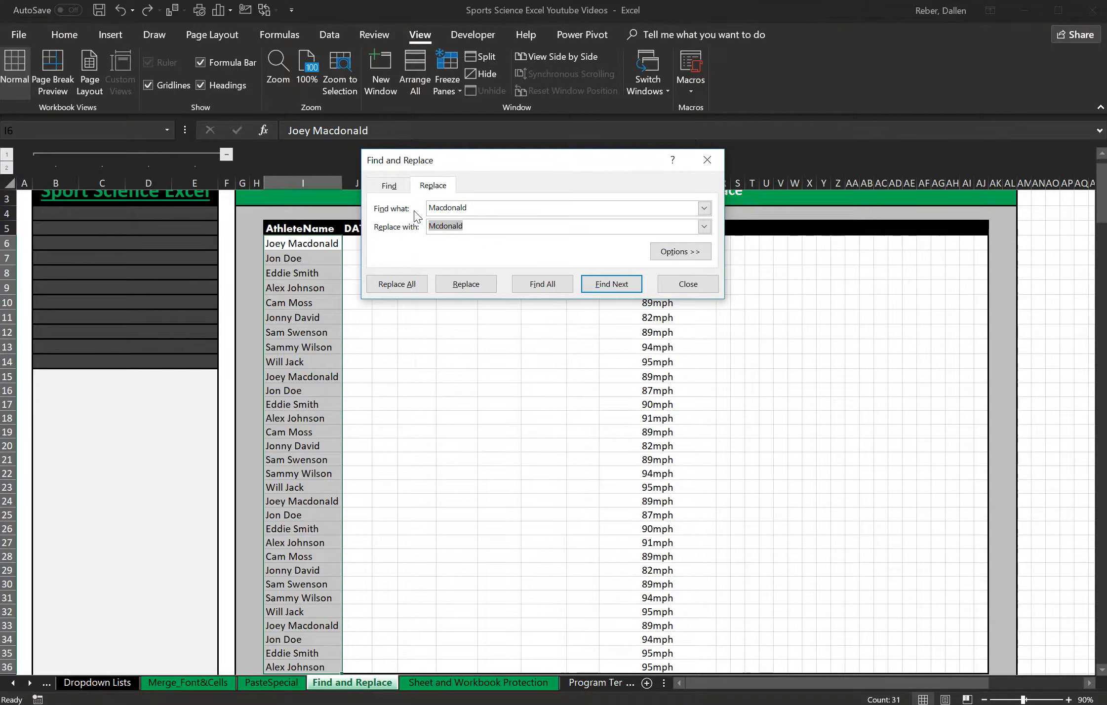
{"action": "left_click", "coordinate": [403, 286]}
{"action": "left_click", "coordinate": [295, 244]}
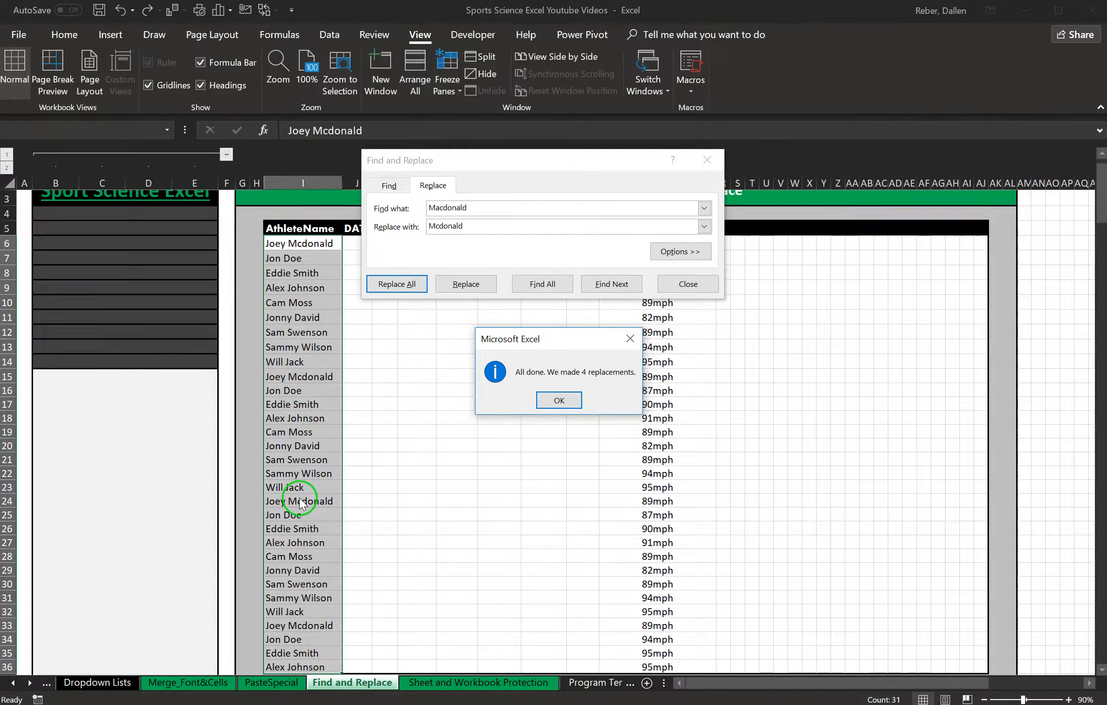
{"action": "left_click", "coordinate": [558, 401]}
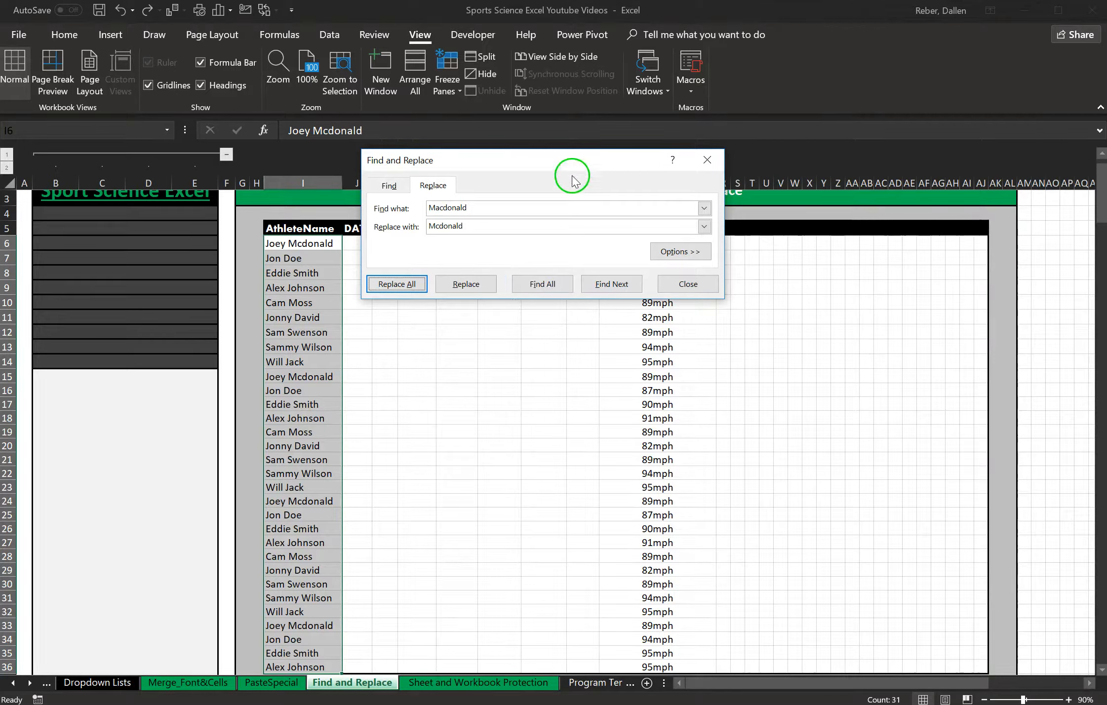
{"action": "left_click_drag", "start_coordinate": [552, 150], "coordinate": [437, 128]}
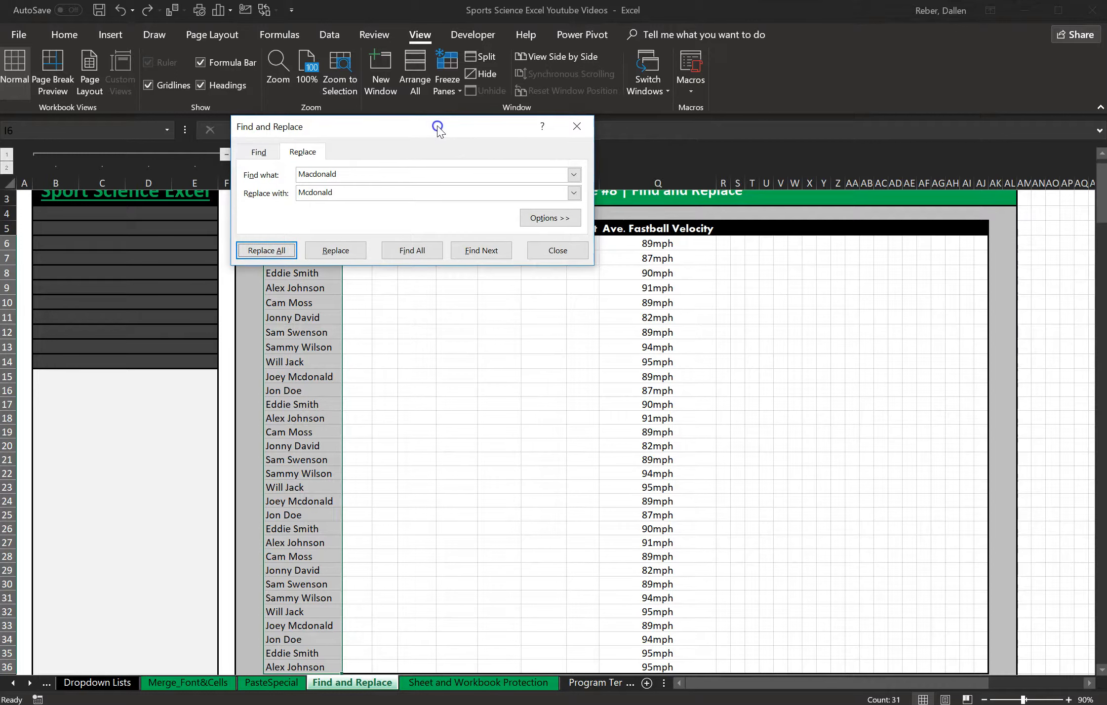
{"action": "left_click", "coordinate": [437, 127]}
{"action": "left_click", "coordinate": [637, 244]}
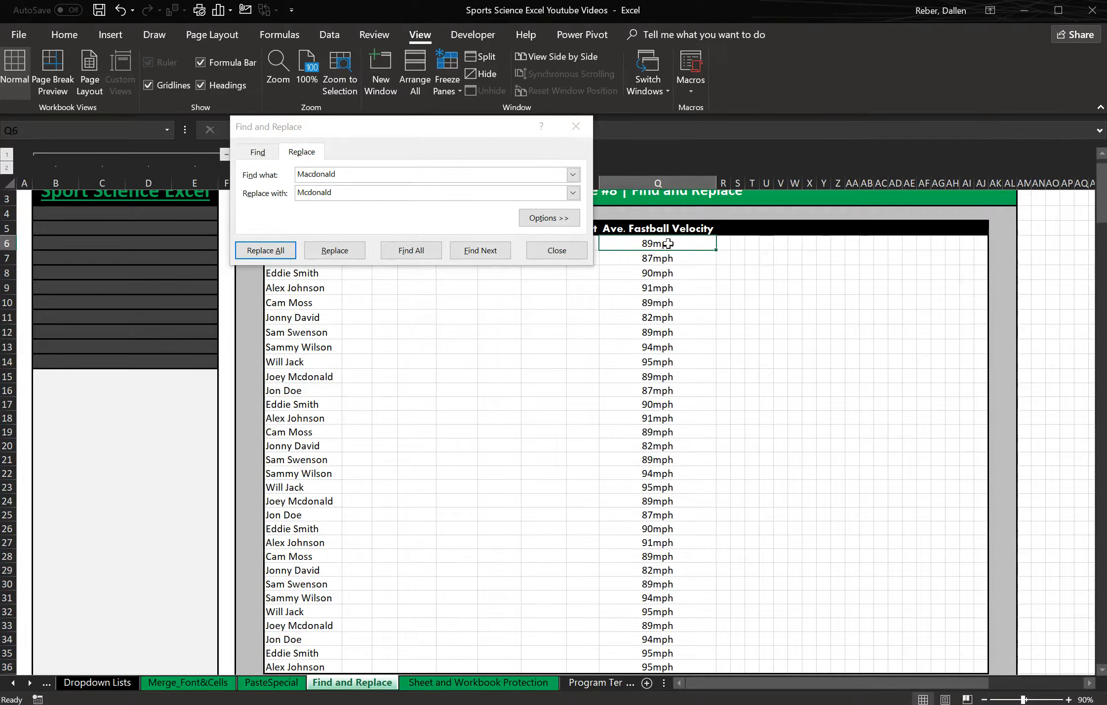
{"action": "left_click_drag", "start_coordinate": [668, 243], "coordinate": [674, 543]}
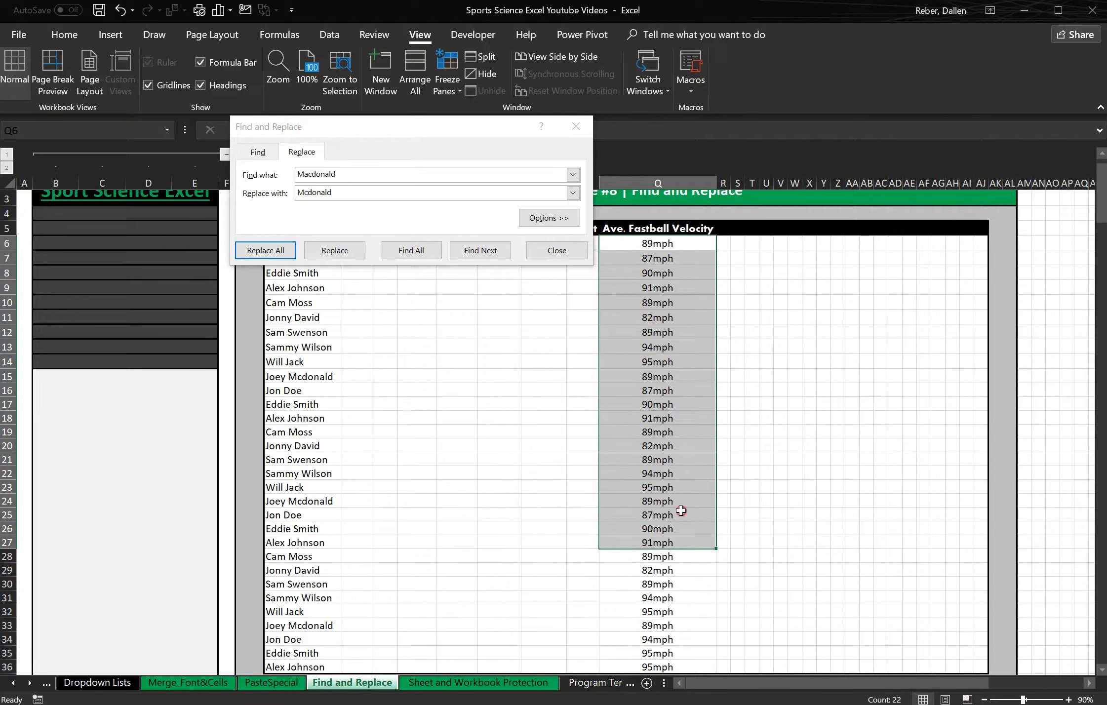
{"action": "right_click", "coordinate": [681, 512]}
{"action": "left_click", "coordinate": [672, 511]}
{"action": "left_click", "coordinate": [678, 474]}
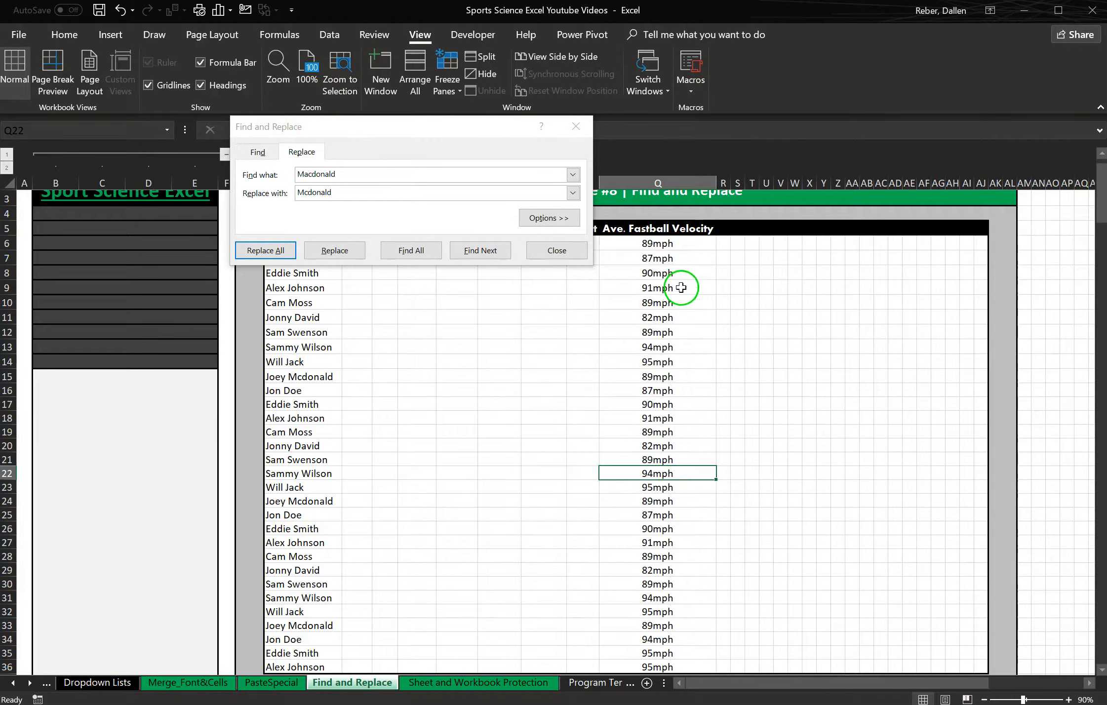
- Remove the text "mph" from all Ave. Fastball Velocity values, from Q6 downwards, by replacing it with nothing
{"action": "scroll", "coordinate": [680, 286], "scroll_direction": "up", "scroll_amount": 1}
{"action": "left_click", "coordinate": [678, 271]}
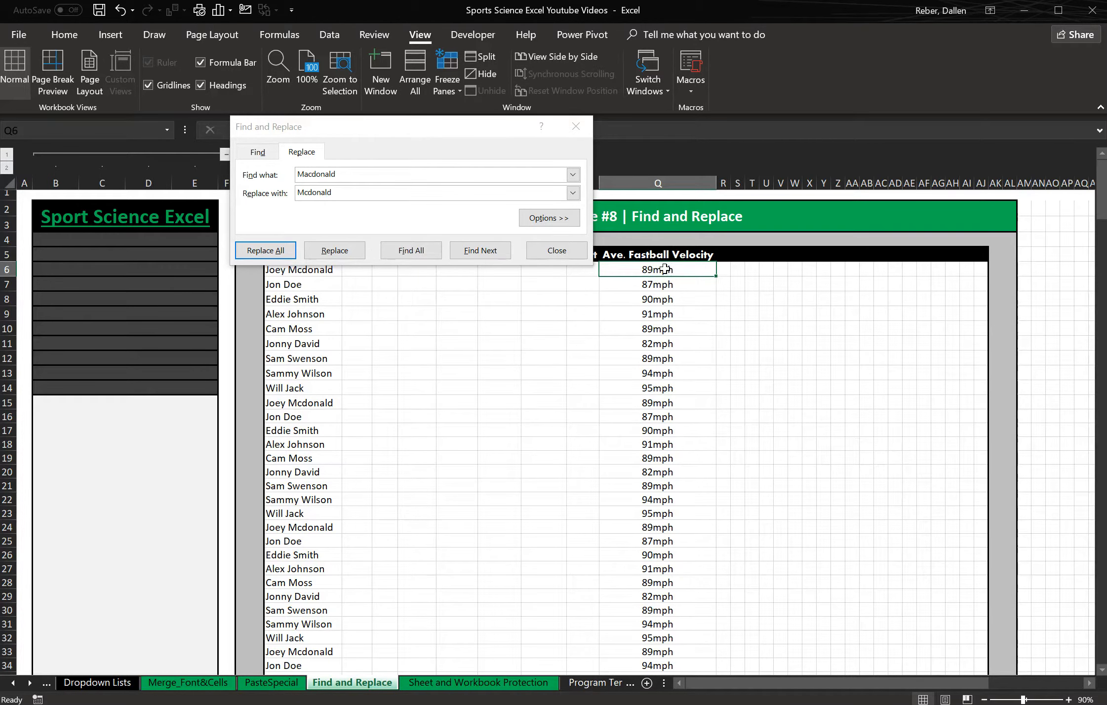
{"action": "key", "text": "ctrl+shift+Down"}
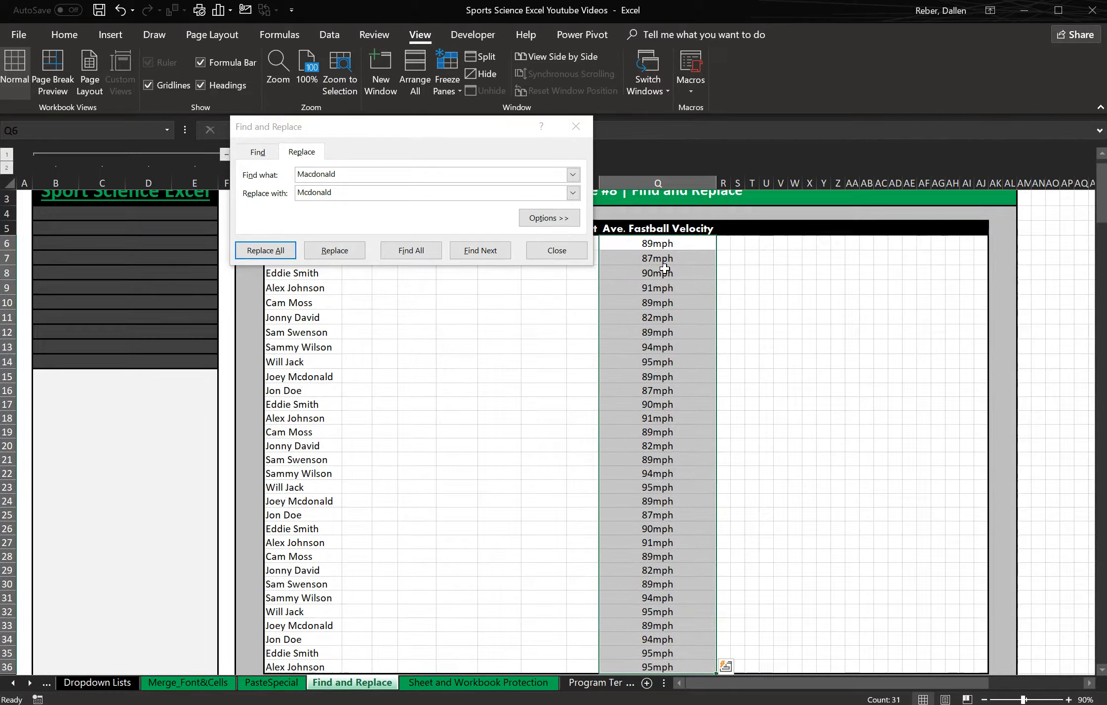
{"action": "left_click", "coordinate": [350, 179]}
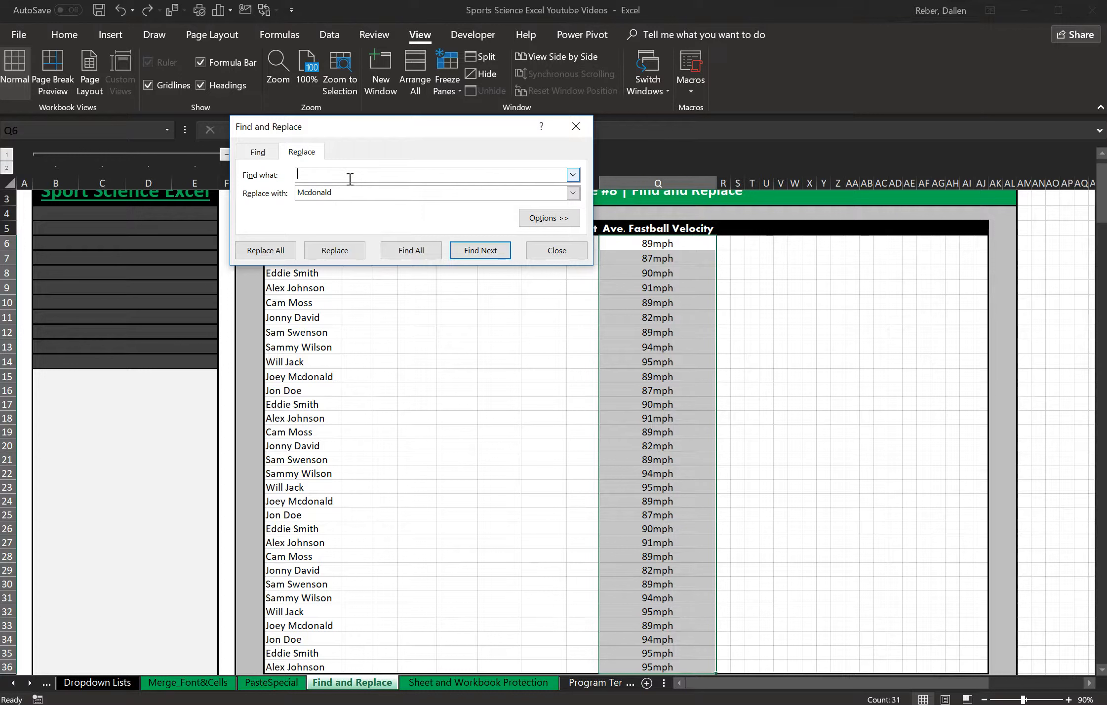
{"action": "type", "text": "mp"}
{"action": "left_click", "coordinate": [346, 193]}
{"action": "key", "text": "BackSpace"}
{"action": "key", "text": "BackSpace"}
{"action": "key", "text": "BackSpace"}
{"action": "left_click", "coordinate": [277, 251]}
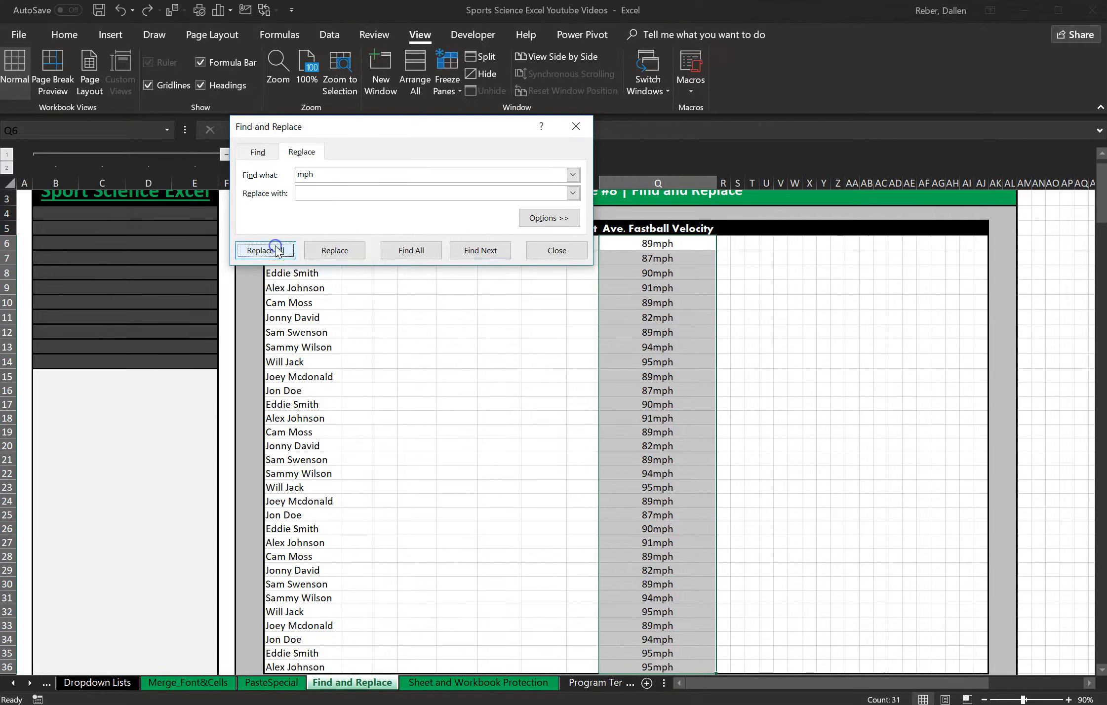
{"action": "left_click", "coordinate": [560, 400]}
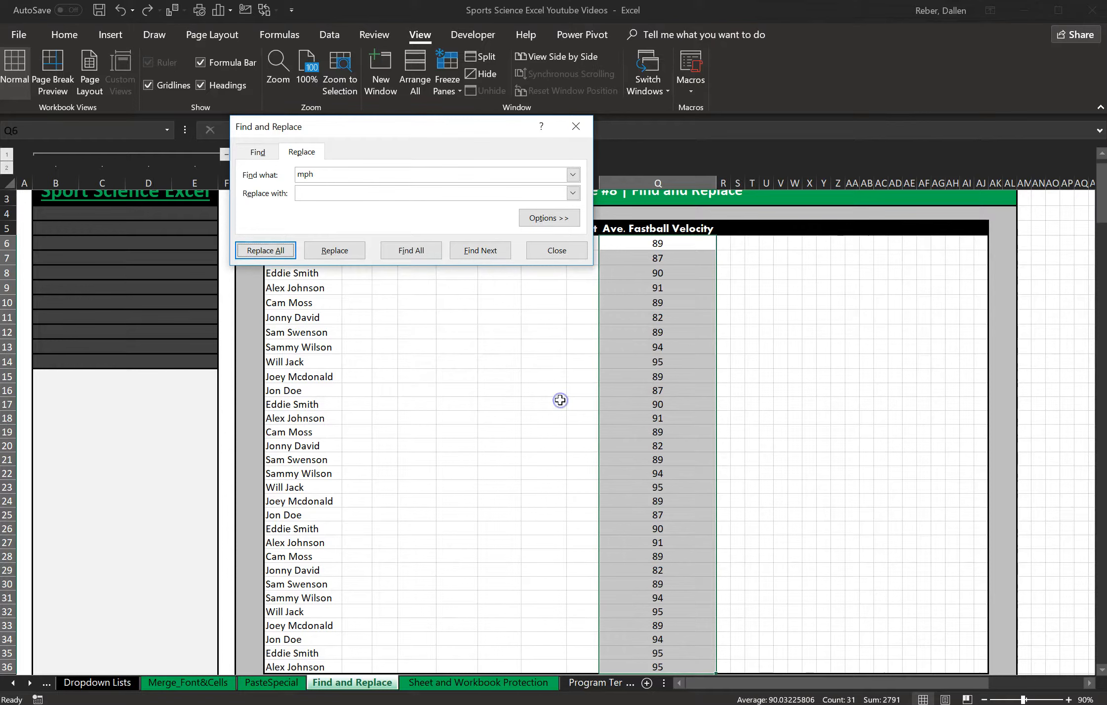
- Rename the header in Q5 to "Ave. Fastball Velocity (mph)" and autofit the width of column Q
{"action": "left_click", "coordinate": [677, 224]}
{"action": "double_click", "coordinate": [695, 232]}
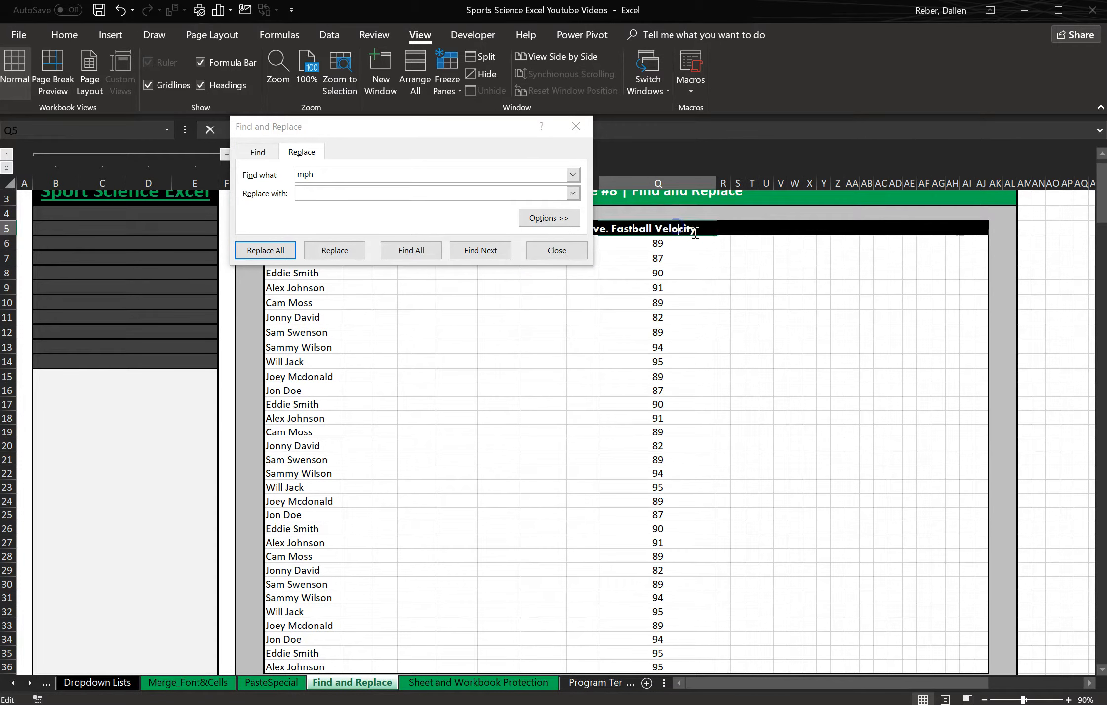
{"action": "left_click", "coordinate": [702, 228]}
{"action": "type", "text": "(mph"}
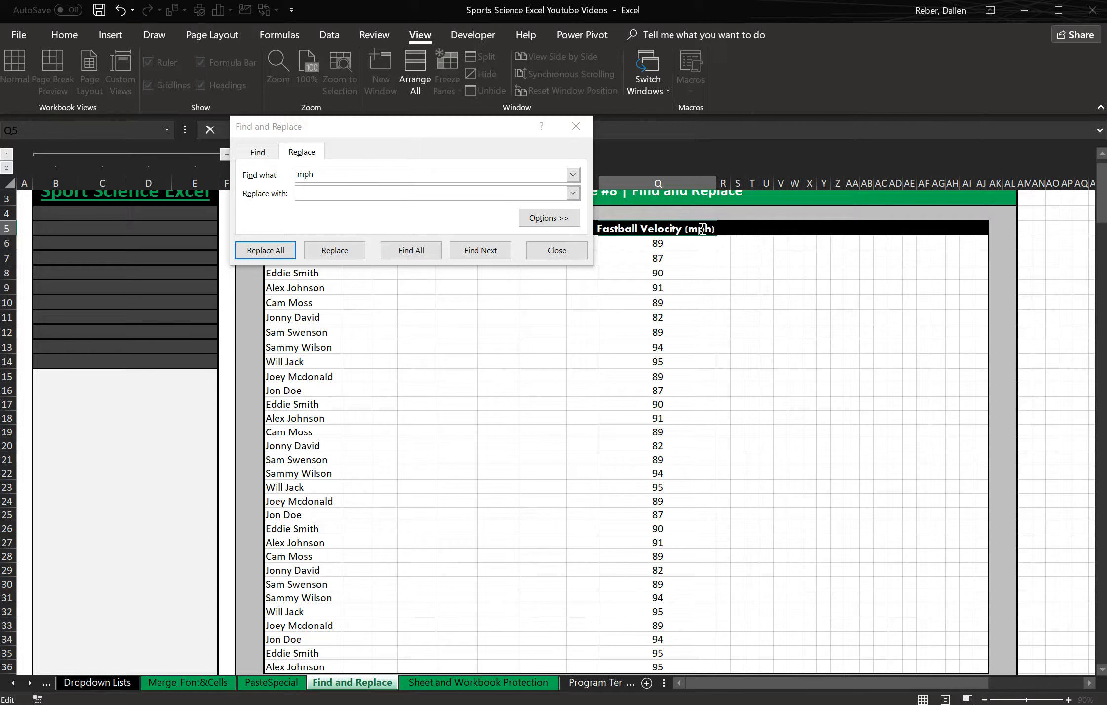
{"action": "key", "text": "Return"}
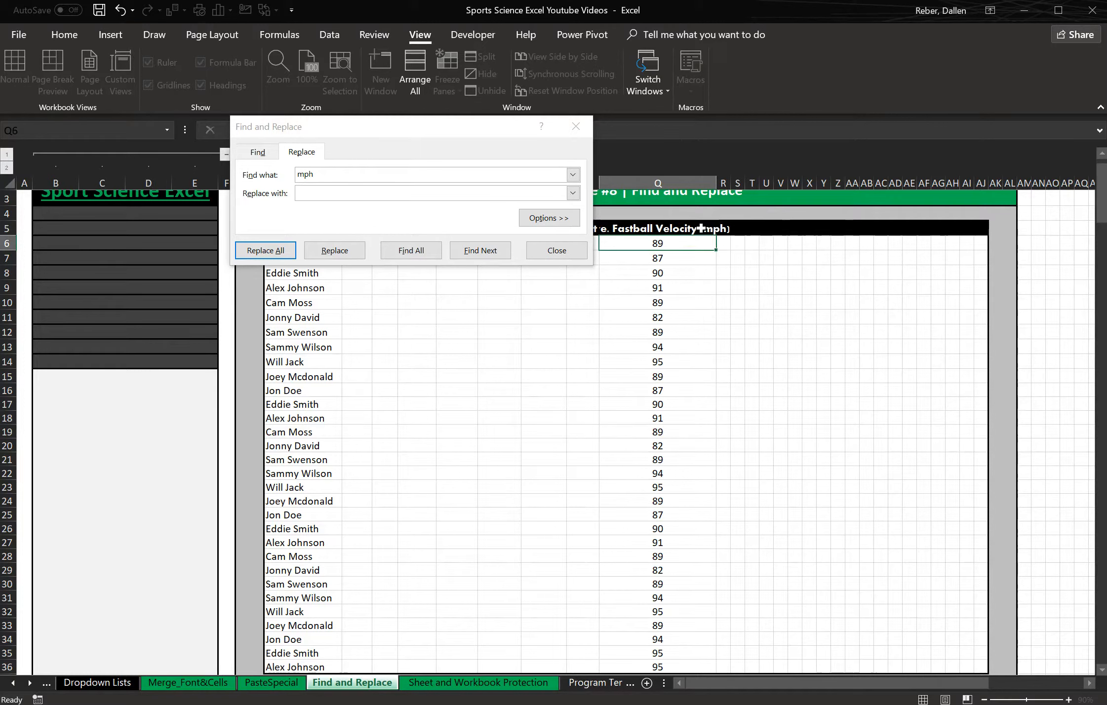
{"action": "left_click", "coordinate": [682, 183]}
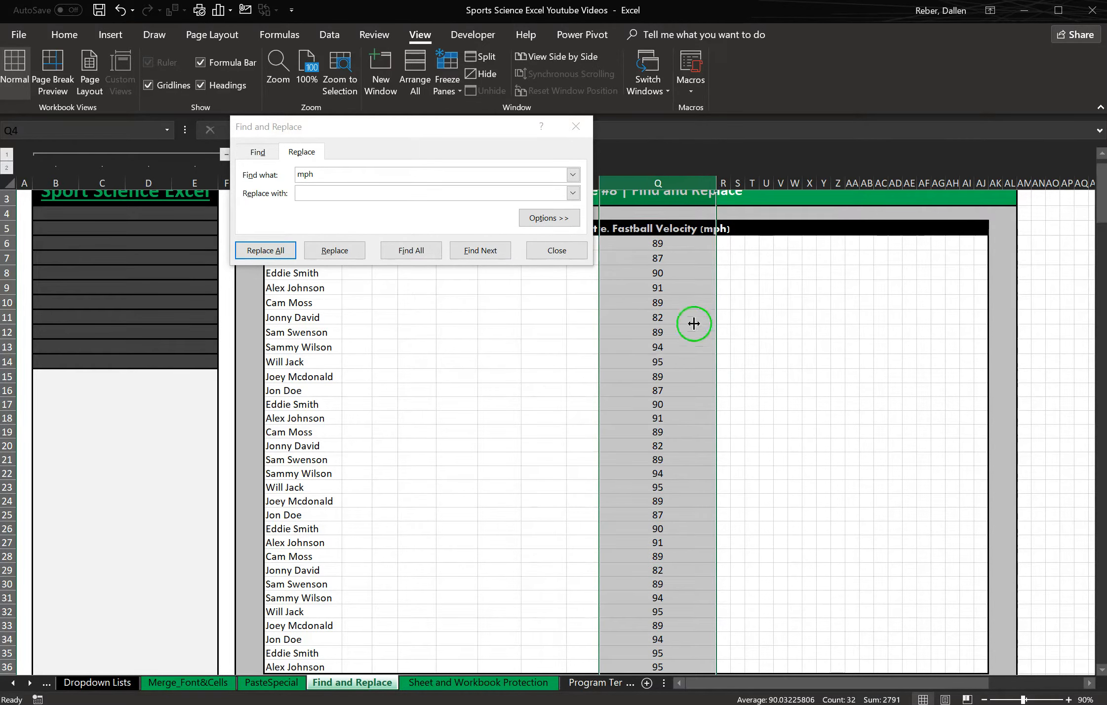
{"action": "double_click", "coordinate": [716, 183]}
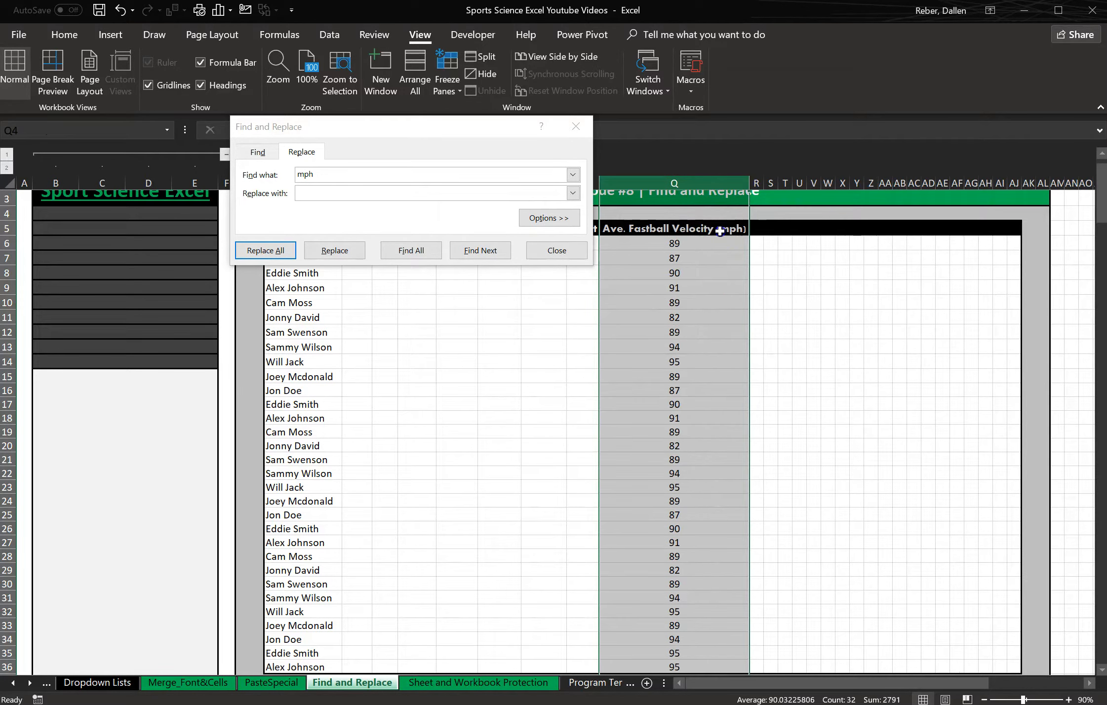
{"action": "left_click", "coordinate": [678, 244]}
{"action": "left_click_drag", "start_coordinate": [681, 243], "coordinate": [698, 540]}
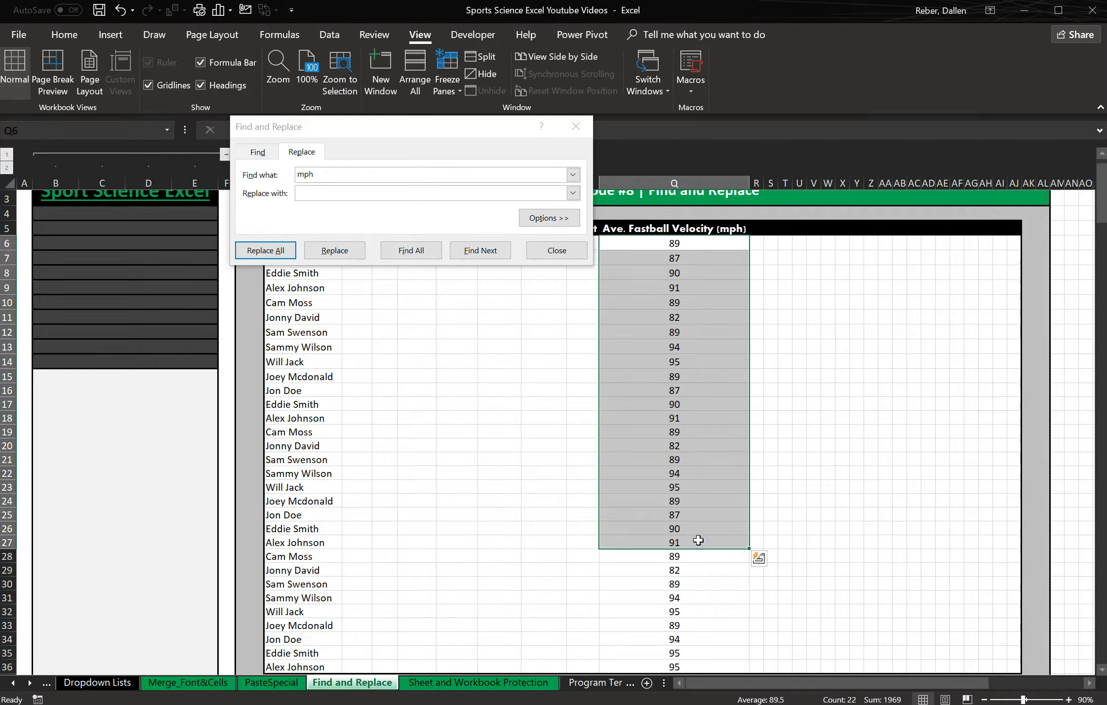
{"action": "left_click", "coordinate": [667, 419]}
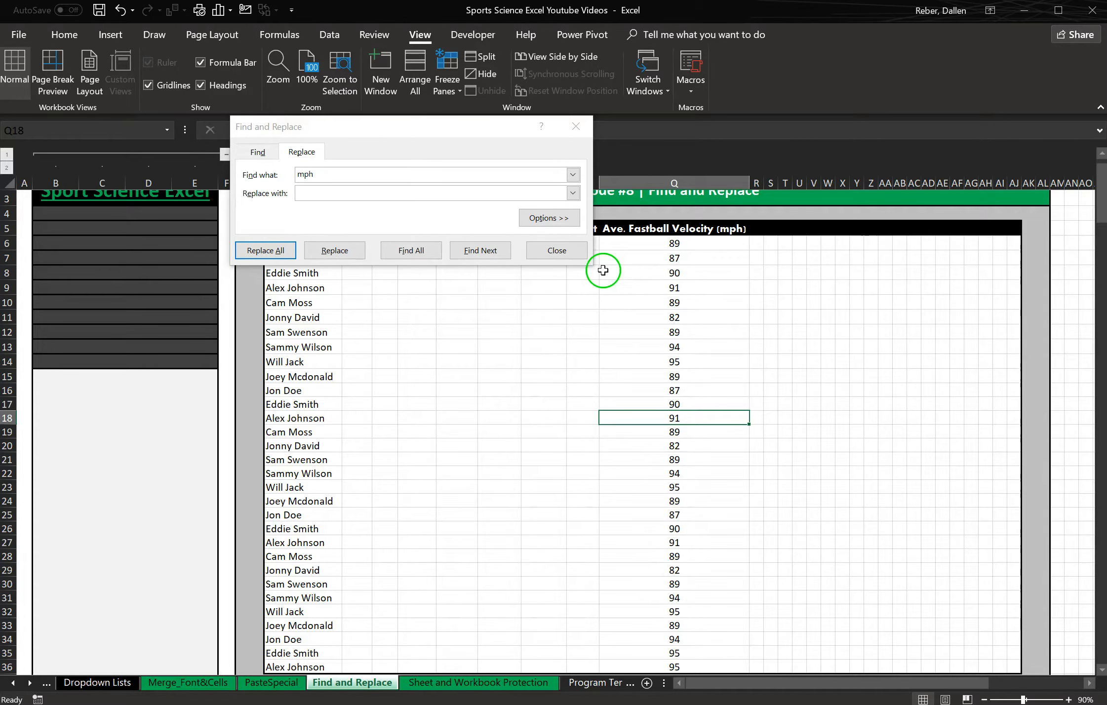
{"action": "left_click_drag", "start_coordinate": [462, 130], "coordinate": [763, 292]}
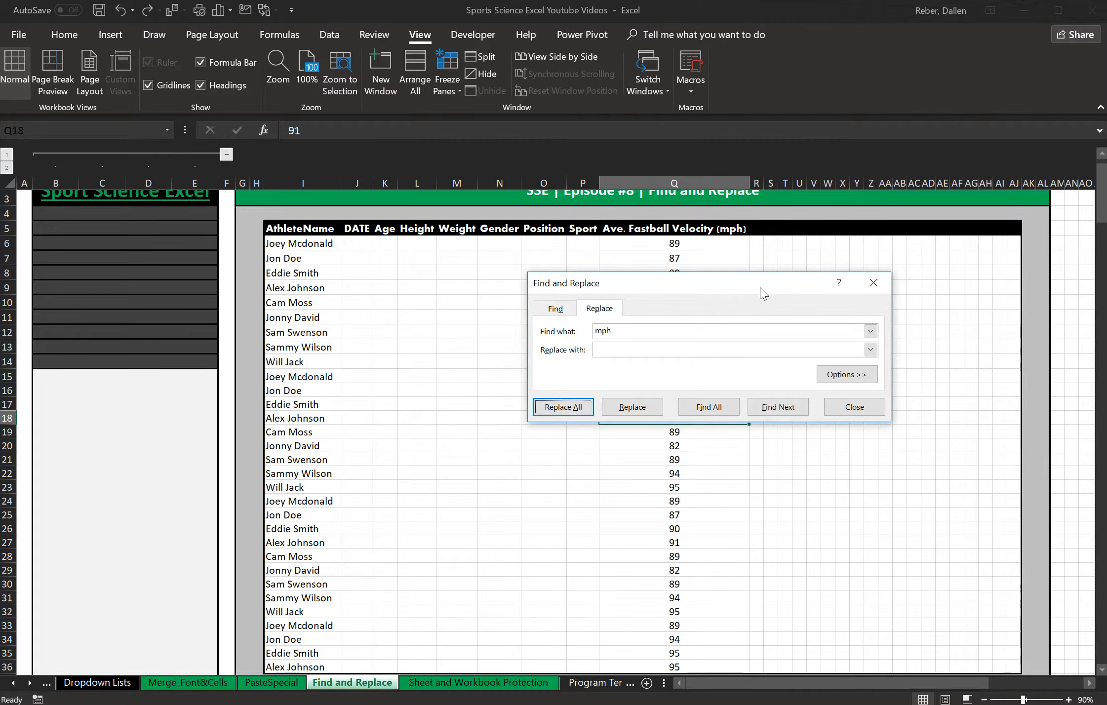
{"action": "left_click_drag", "start_coordinate": [761, 288], "coordinate": [671, 279]}
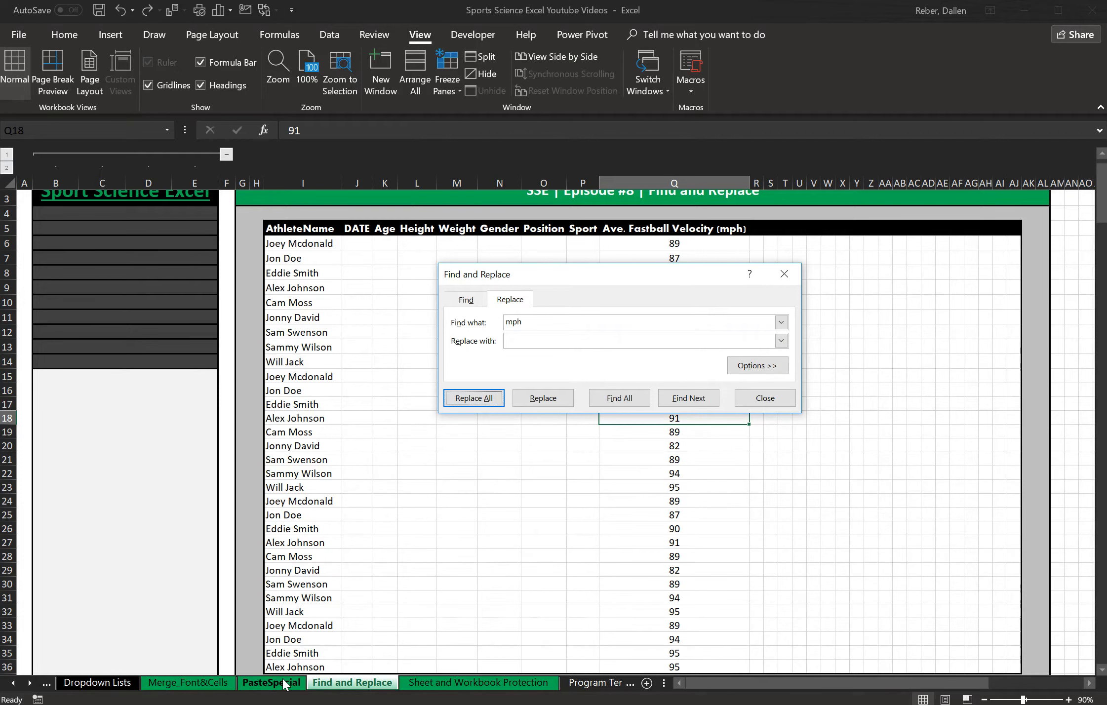
{"action": "left_click", "coordinate": [195, 688]}
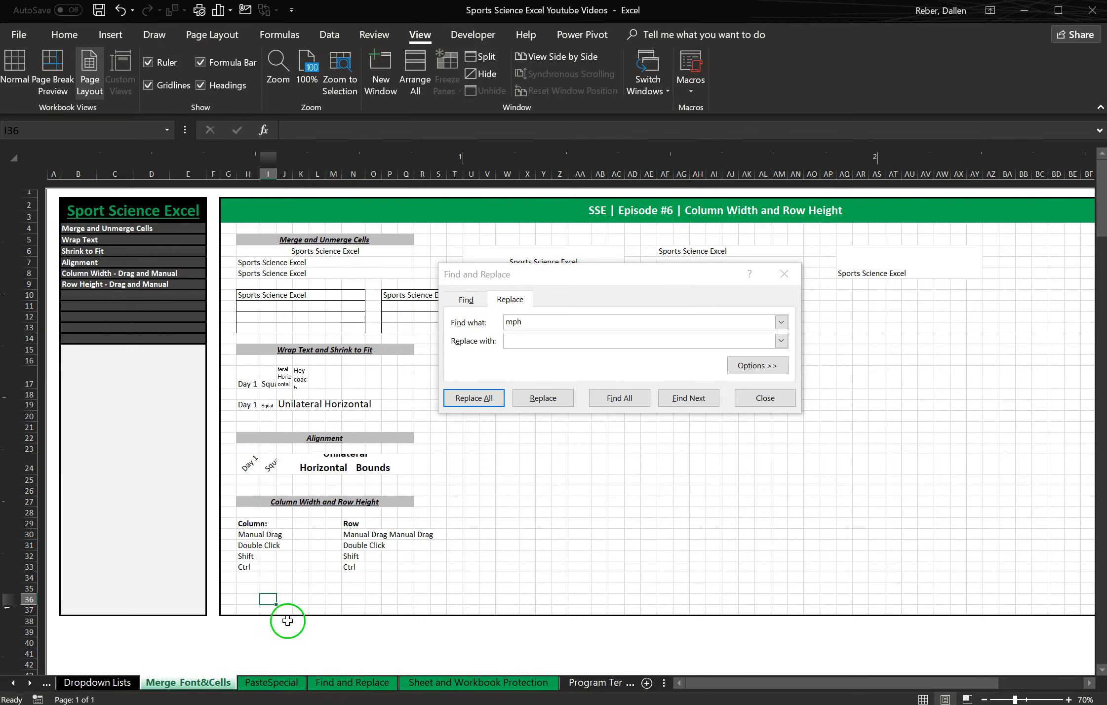
{"action": "left_click", "coordinate": [357, 684]}
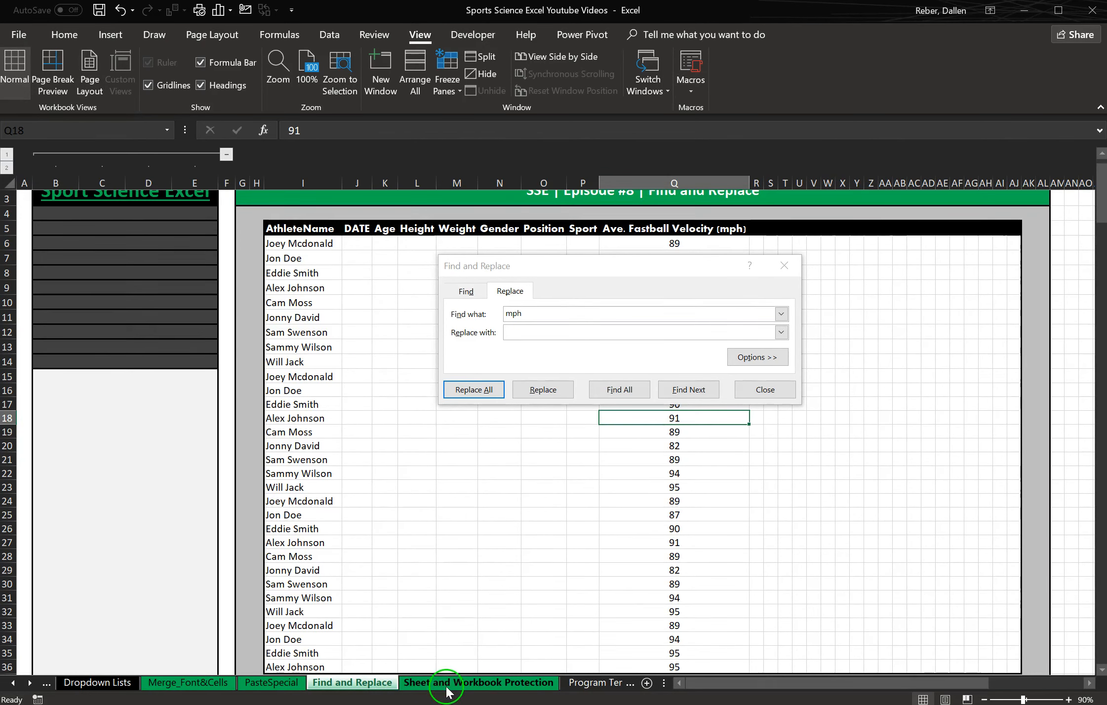
{"action": "left_click", "coordinate": [441, 684]}
{"action": "left_click", "coordinate": [378, 683]}
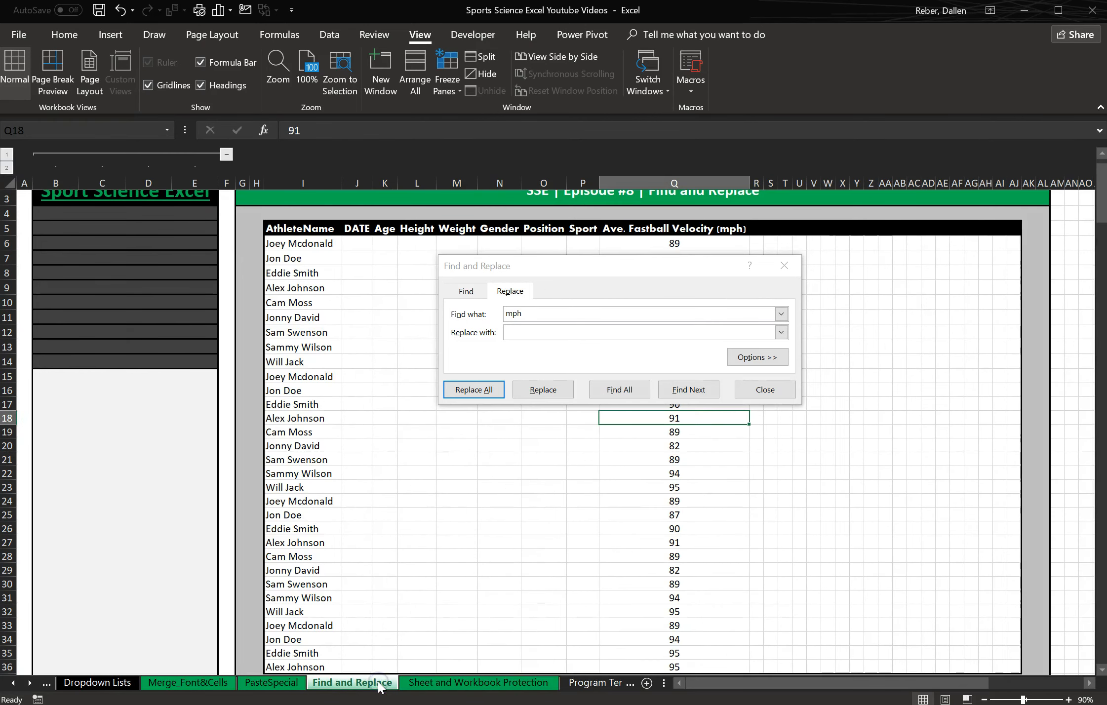